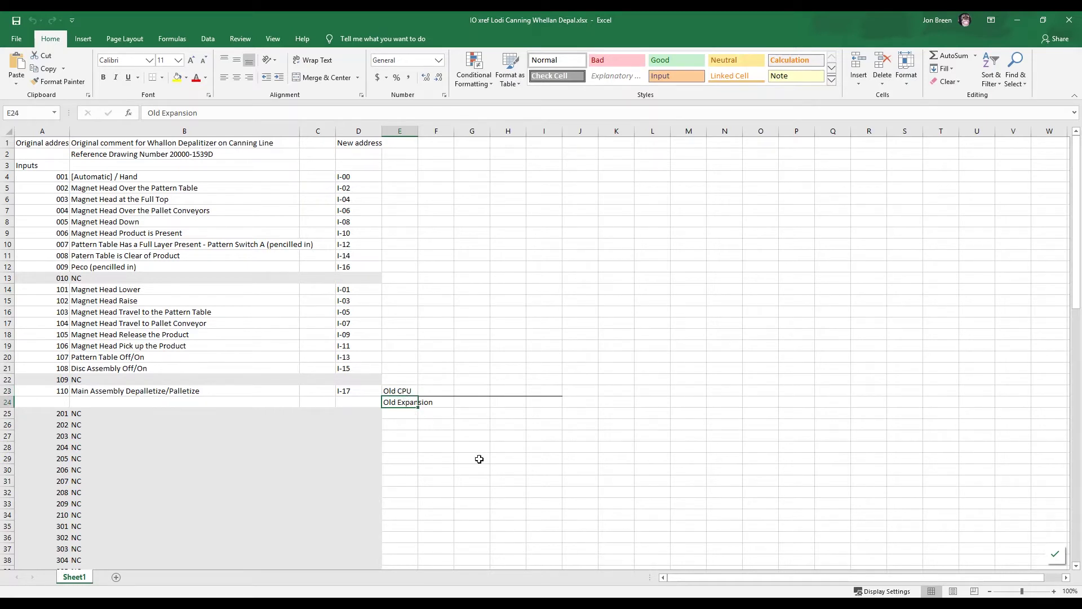
Step: Examine the old expansion unit's input addresses, covering the unused 201–307 rows and the 308–310 rows
scroll(479, 459, "down", 3)
left_click_drag(57, 310, 45, 491)
scroll(187, 316, "down", 1)
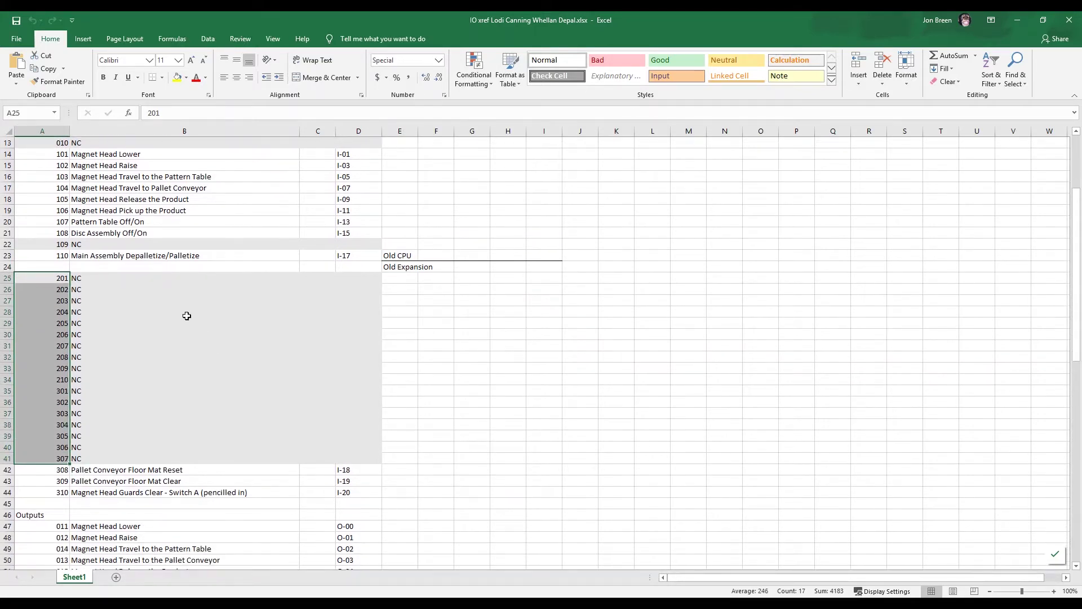
scroll(184, 310, "down", 2)
left_click_drag(50, 403, 51, 425)
scroll(304, 394, "down", 1)
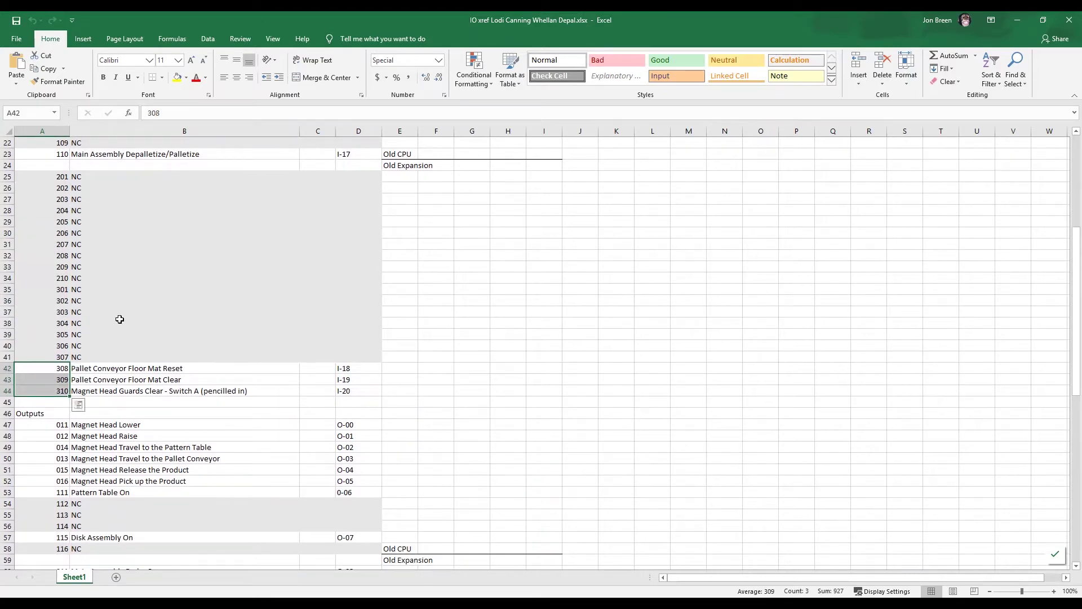
left_click_drag(44, 289, 46, 355)
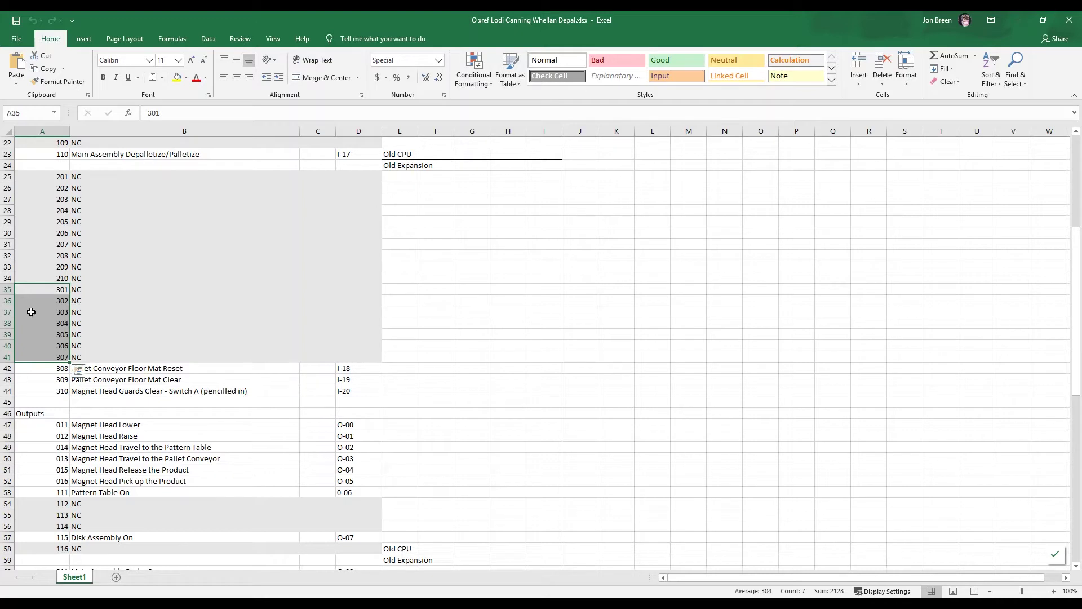
scroll(256, 274, "down", 3)
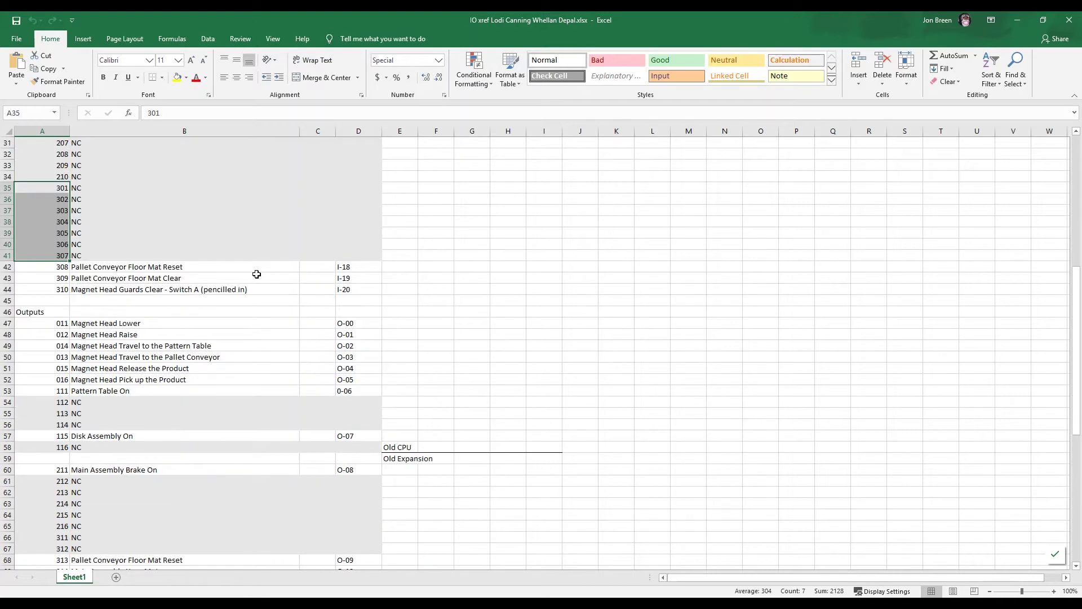
Step: Examine the original output addresses from 011 onward and the Old CPU and Old Expansion dividing labels beside them
scroll(256, 274, "down", 2)
left_click(48, 255)
left_click_drag(48, 254, 47, 301)
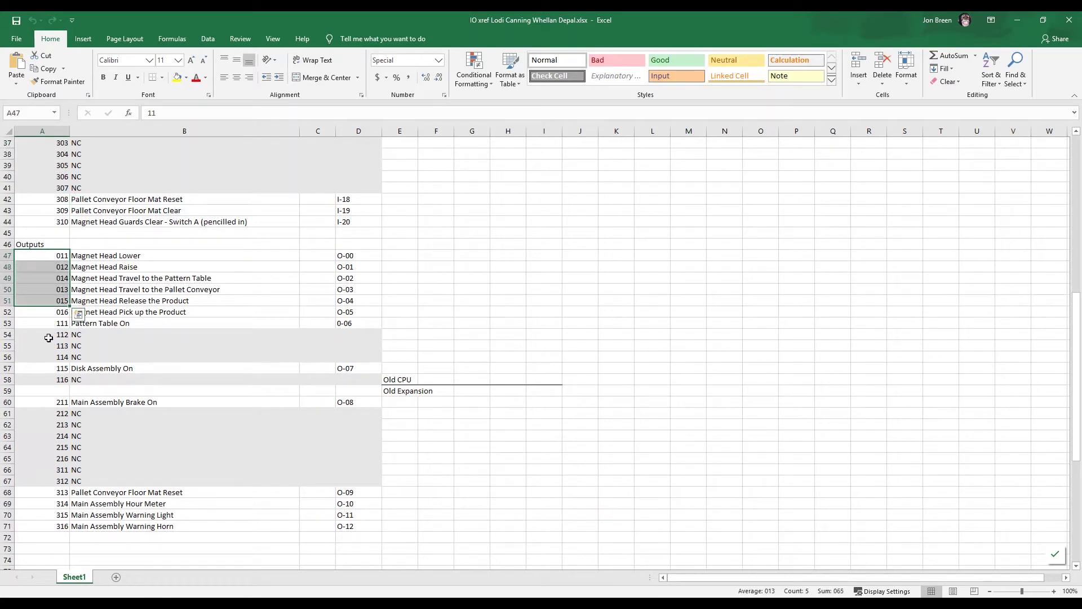
left_click(49, 337)
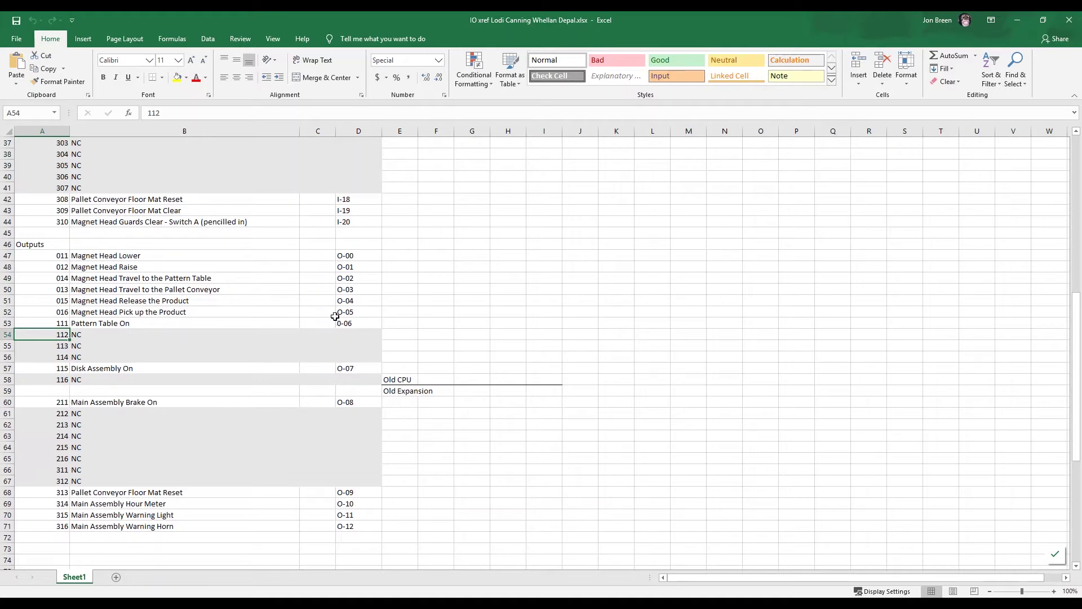
left_click_drag(407, 379, 414, 393)
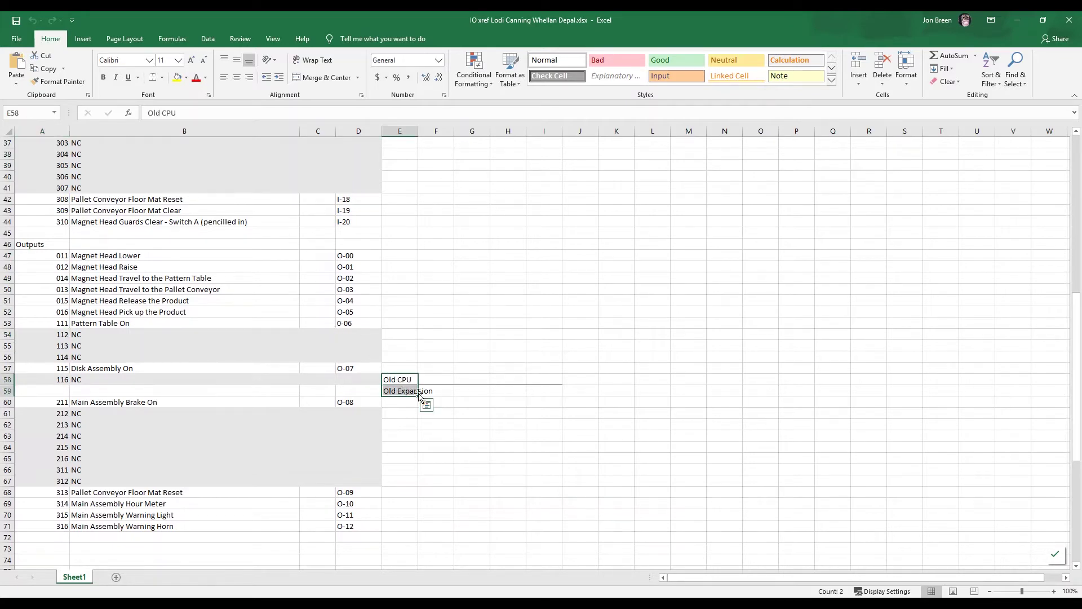
left_click(370, 382)
left_click(404, 381)
left_click(406, 392)
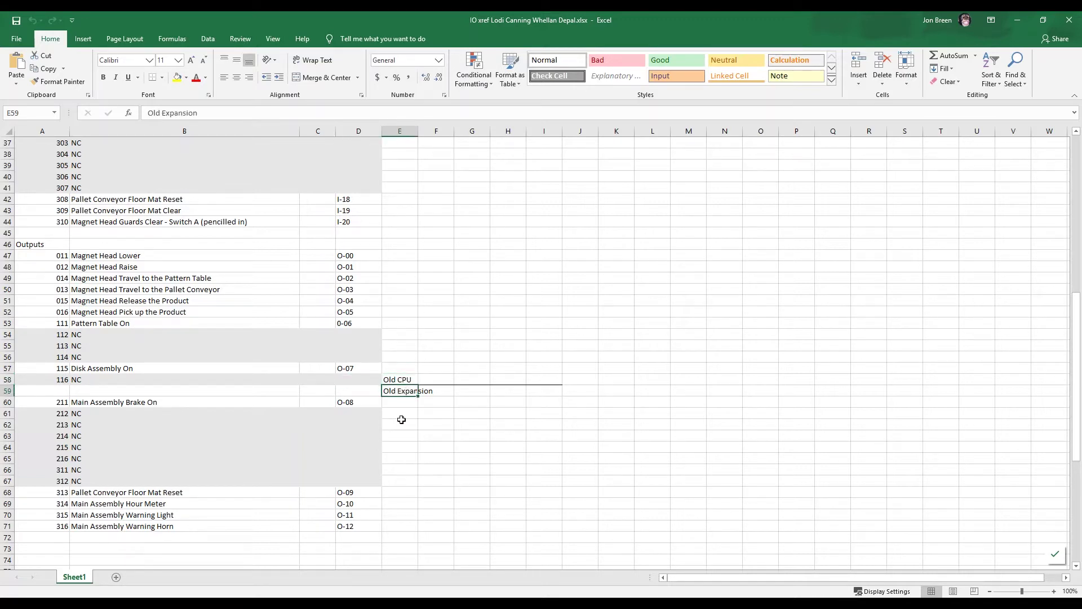
Step: Review the input comments in B4:B12 and the new input addresses in D4:D12 and D14:D16
scroll(399, 421, "up", 10)
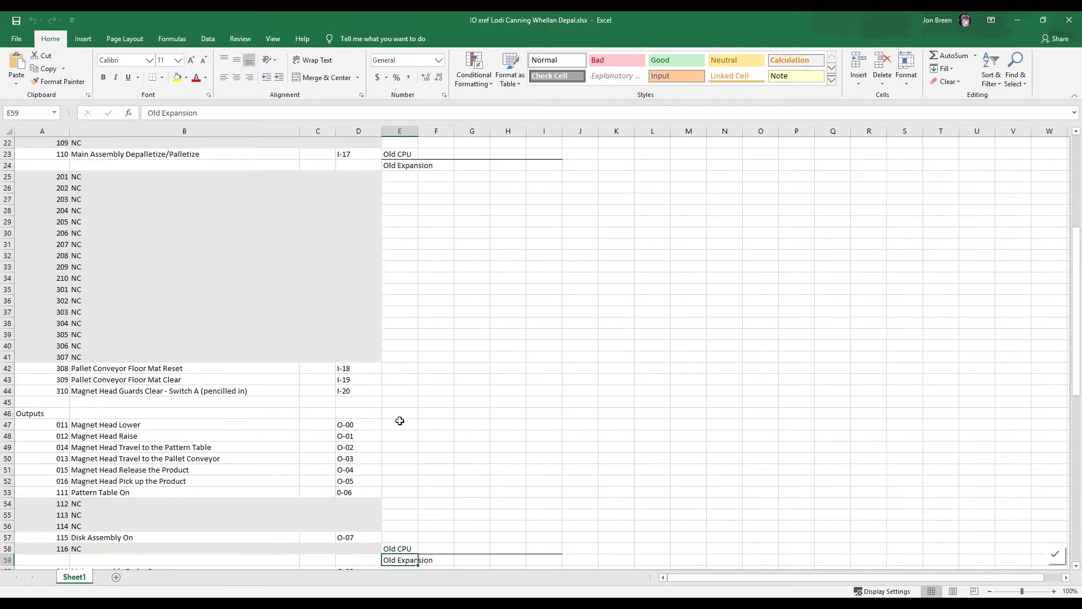
scroll(400, 420, "up", 2)
left_click_drag(143, 176, 155, 267)
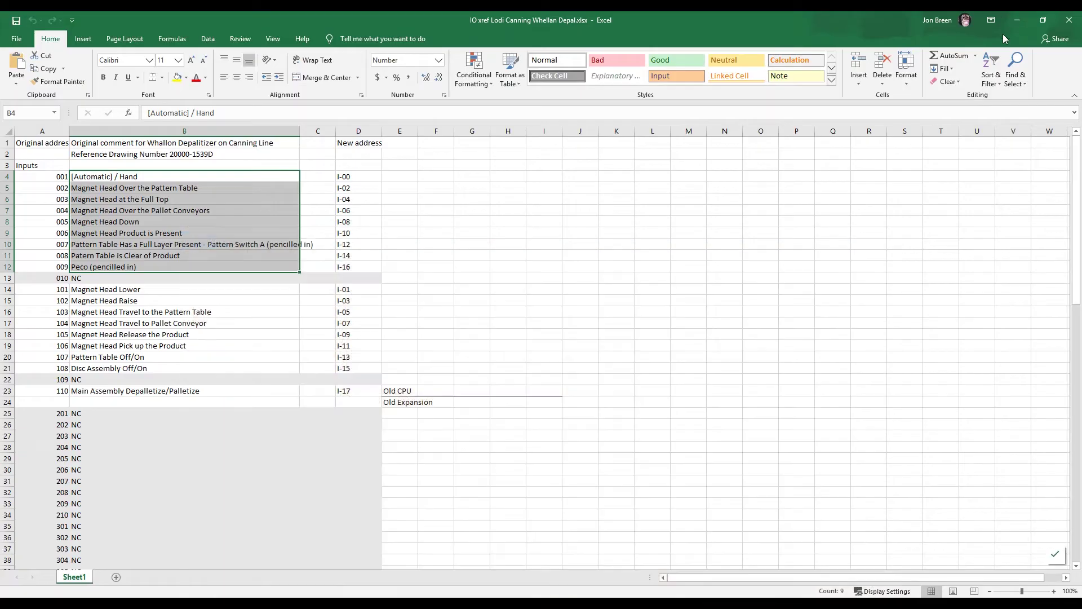
left_click(1018, 20)
left_click_drag(358, 176, 358, 267)
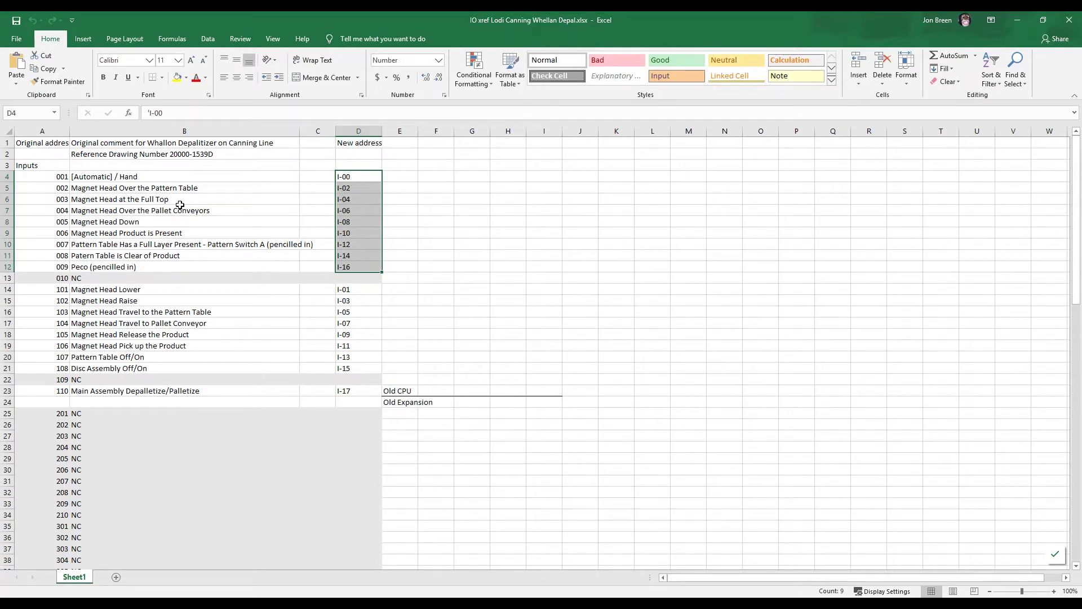
left_click(356, 177)
left_click(357, 188)
left_click(356, 199)
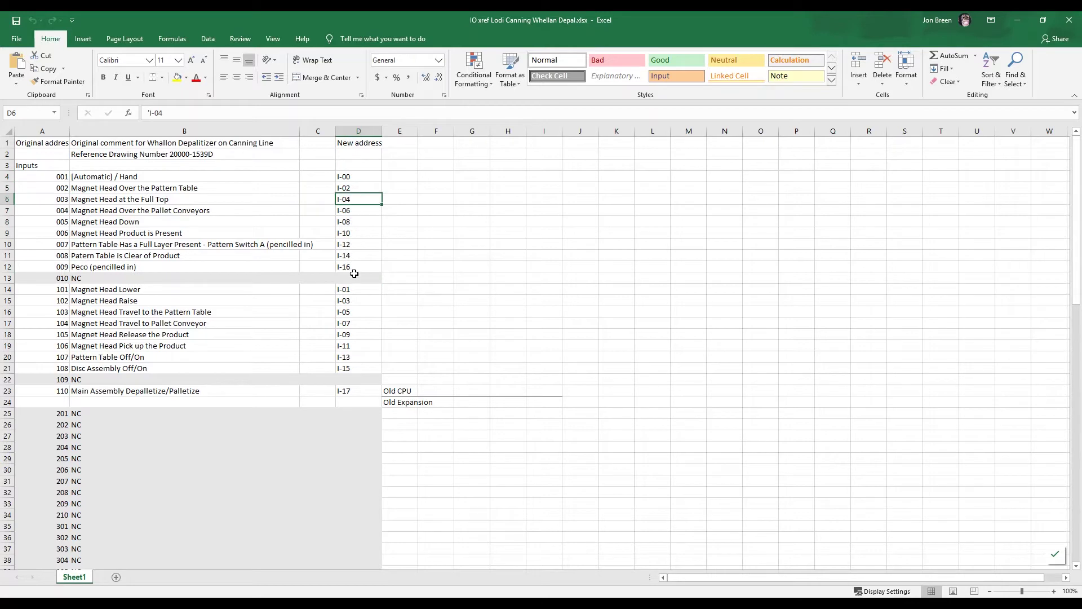
left_click(356, 290)
left_click(356, 300)
left_click(355, 312)
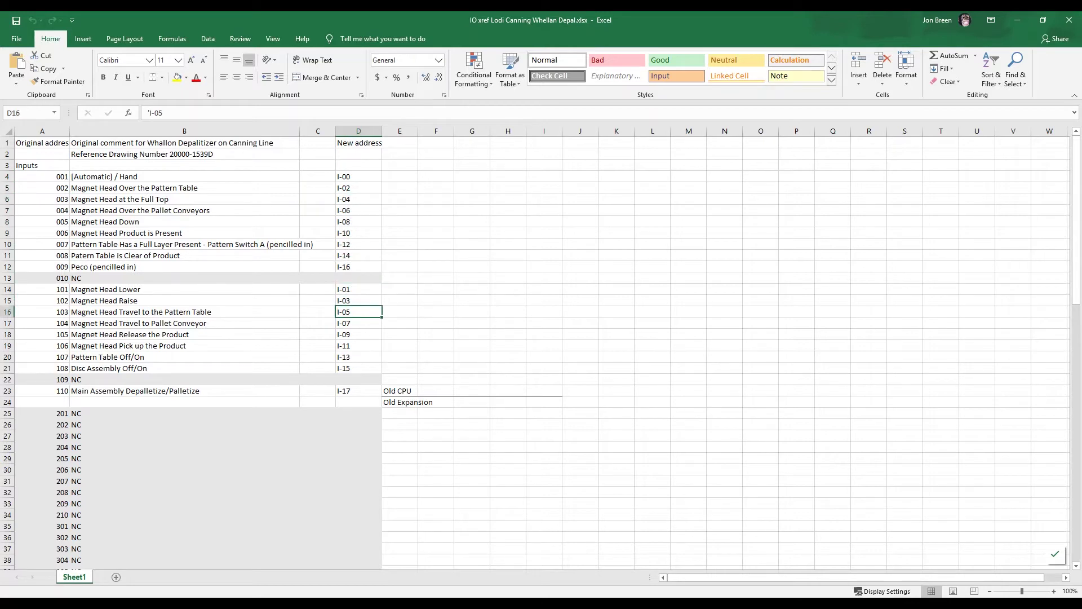
Step: Switch to Photos to view the SLC 150 controller picture, and to the browser to view the 1745-PCC interface converter images
key("alt+Tab")
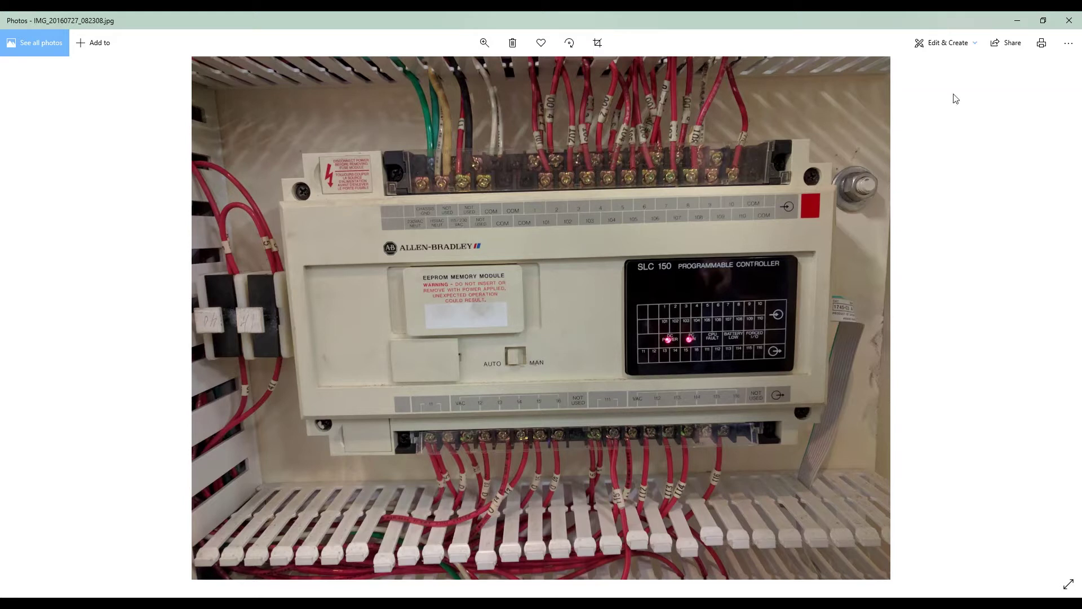
left_click(1018, 21)
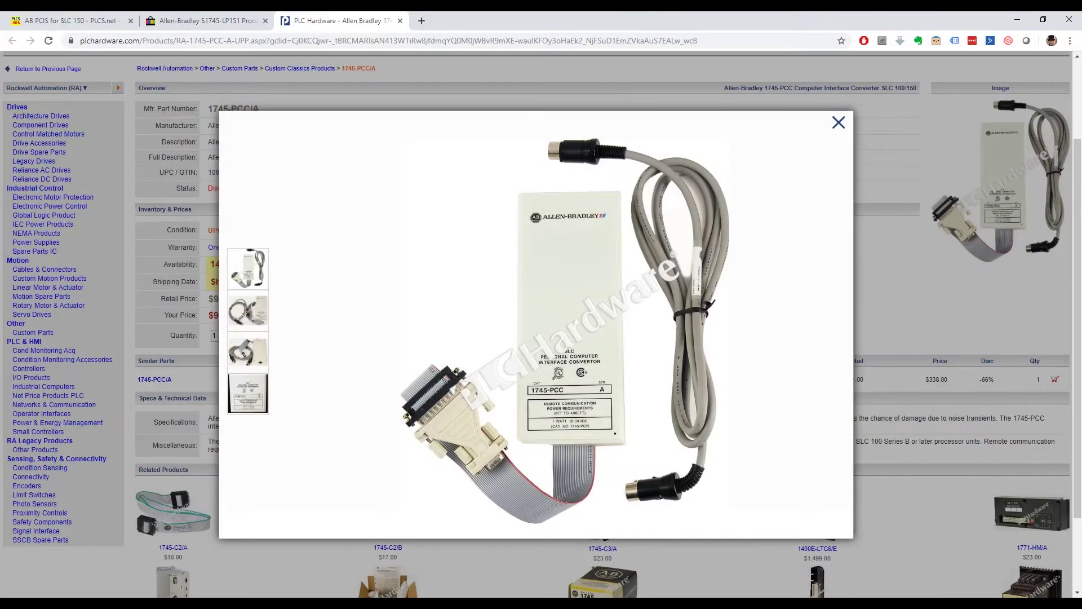
left_click(248, 352)
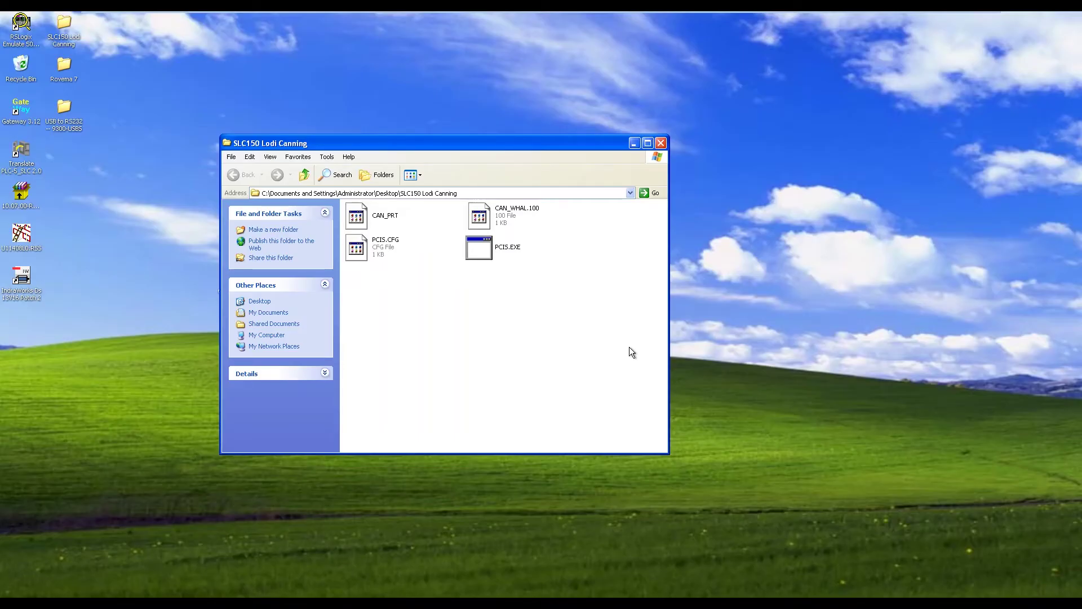
Step: Launch PCIS.EXE from the SLC150 Lodi Canning folder, ignoring the COM1 port error, and continue to its main menu
left_click(502, 247)
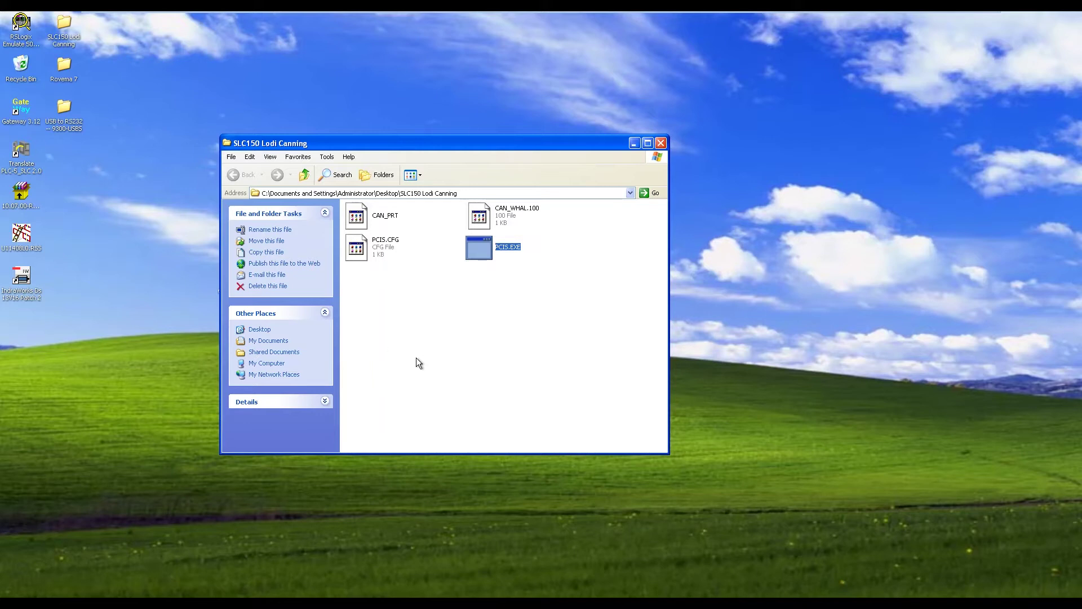
mouse_move(460, 17)
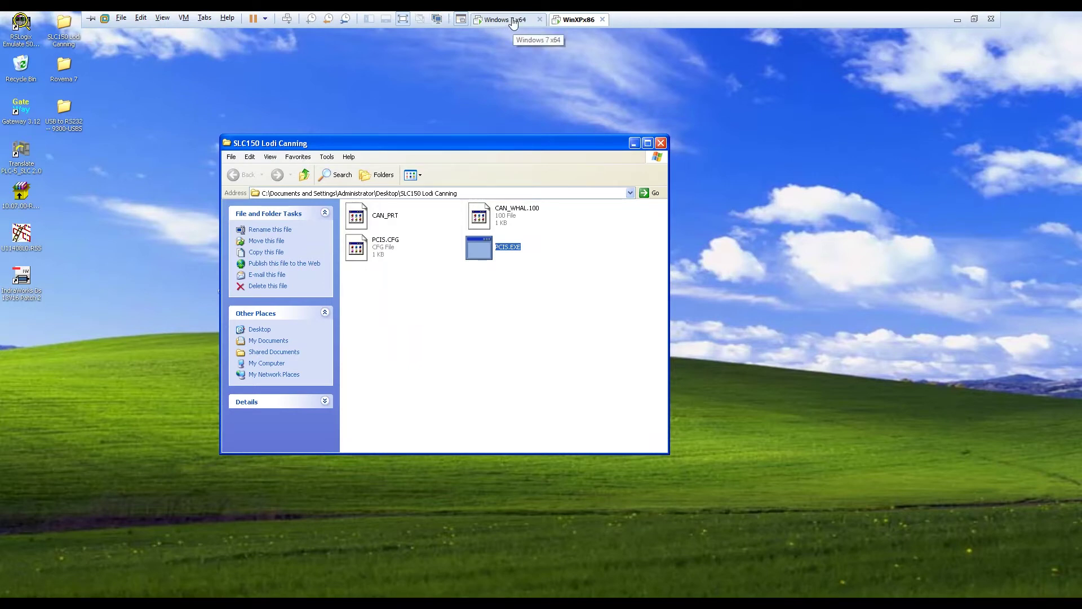
left_click(533, 336)
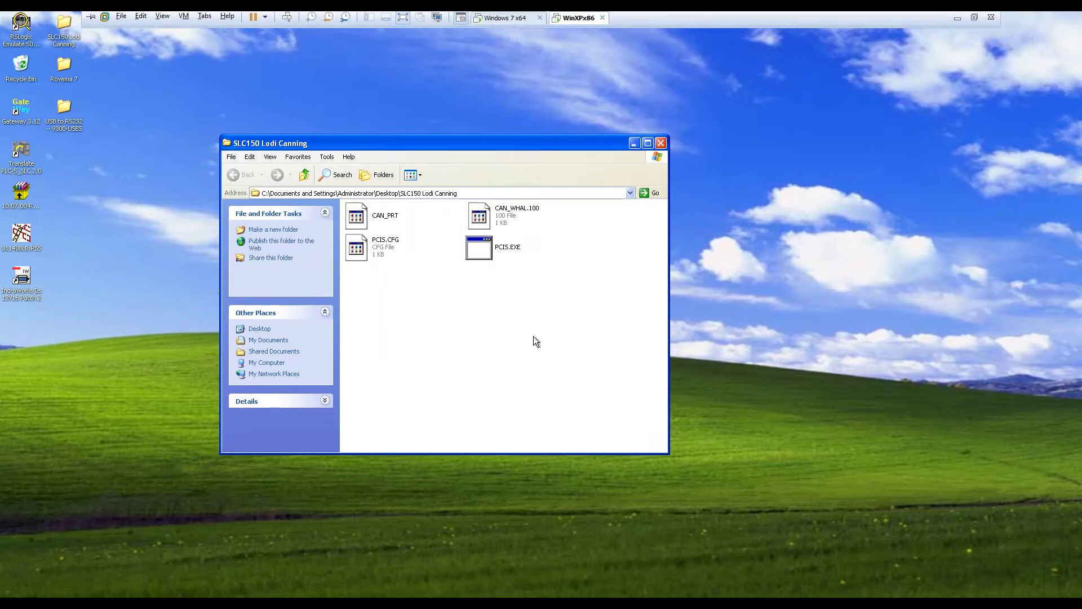
double_click(487, 246)
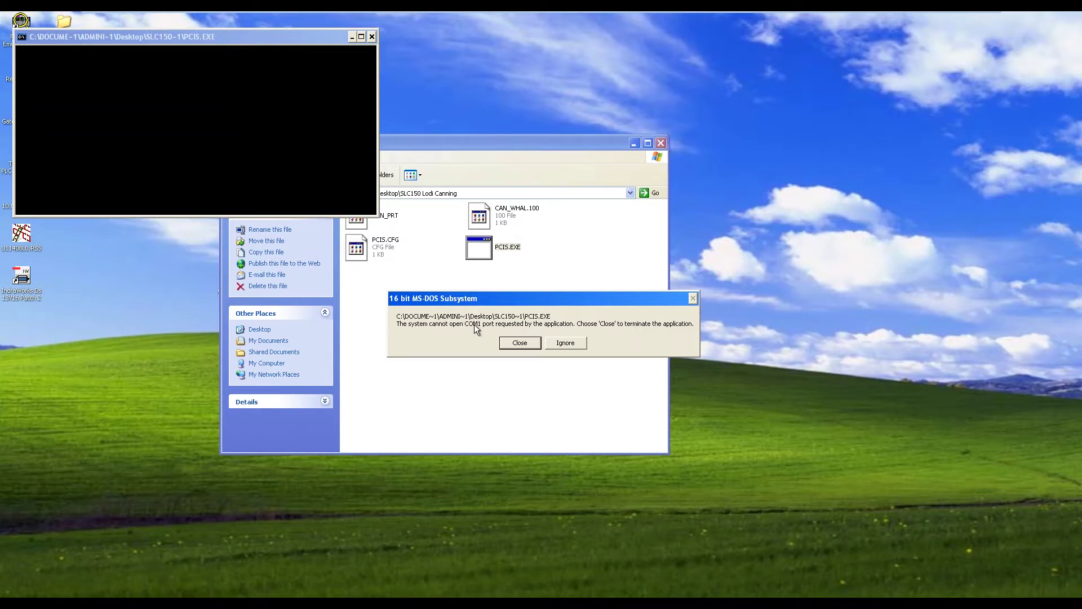
left_click(565, 343)
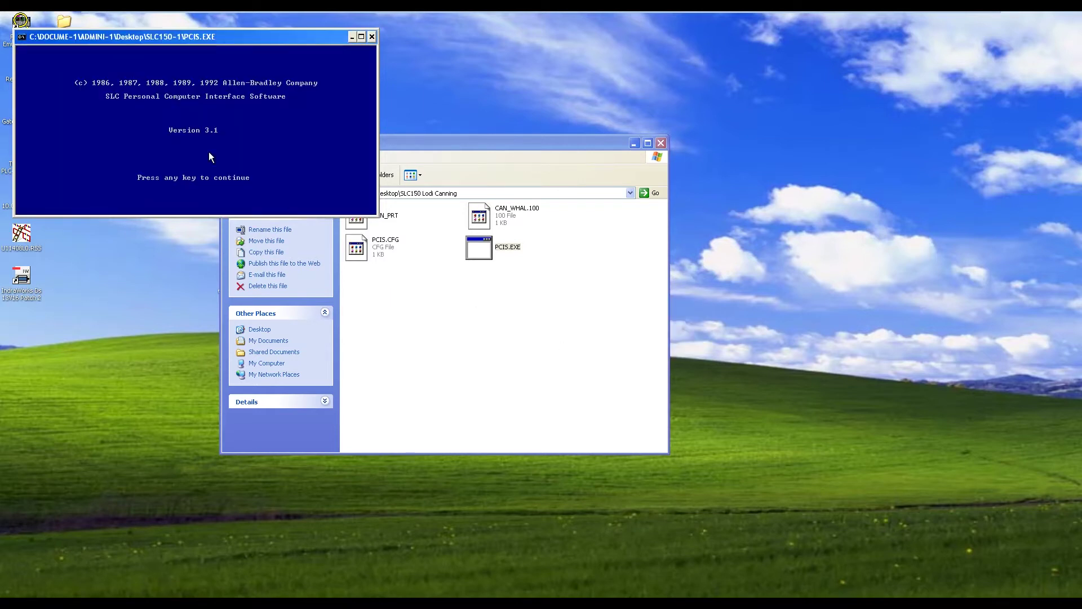
left_click_drag(289, 37, 552, 188)
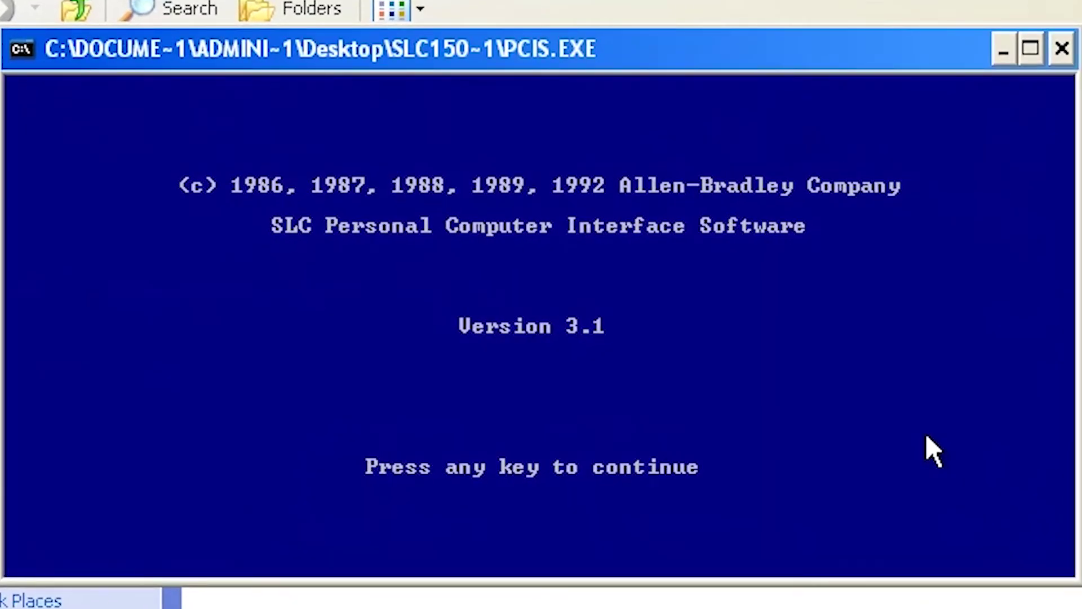
key("Return")
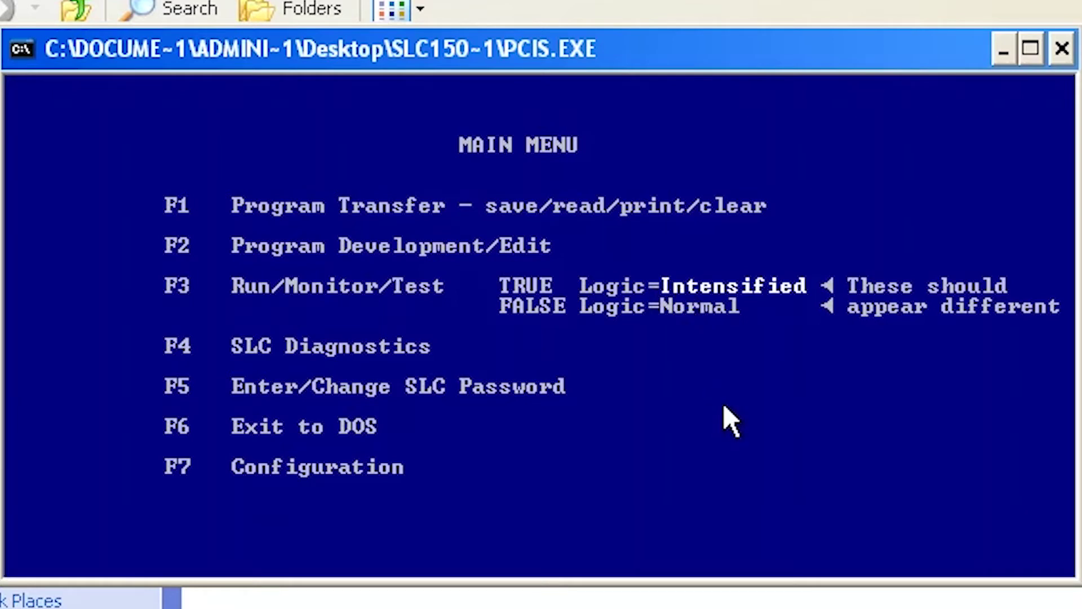
Step: Read the CAN_WHAL ladder diagram from disk into the workspace through Program Transfer
key("F1")
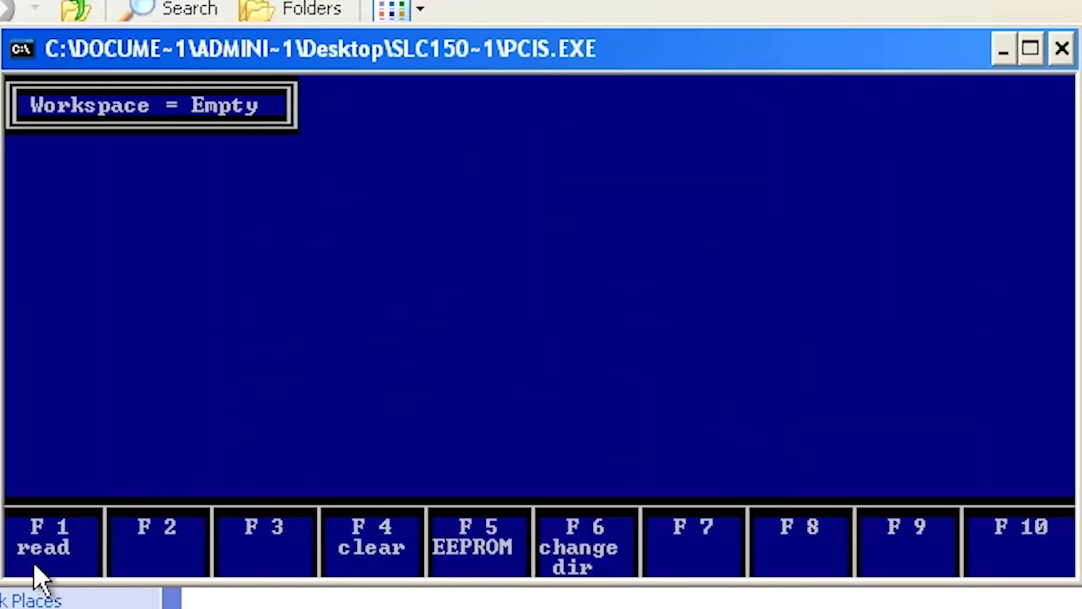
key("F1")
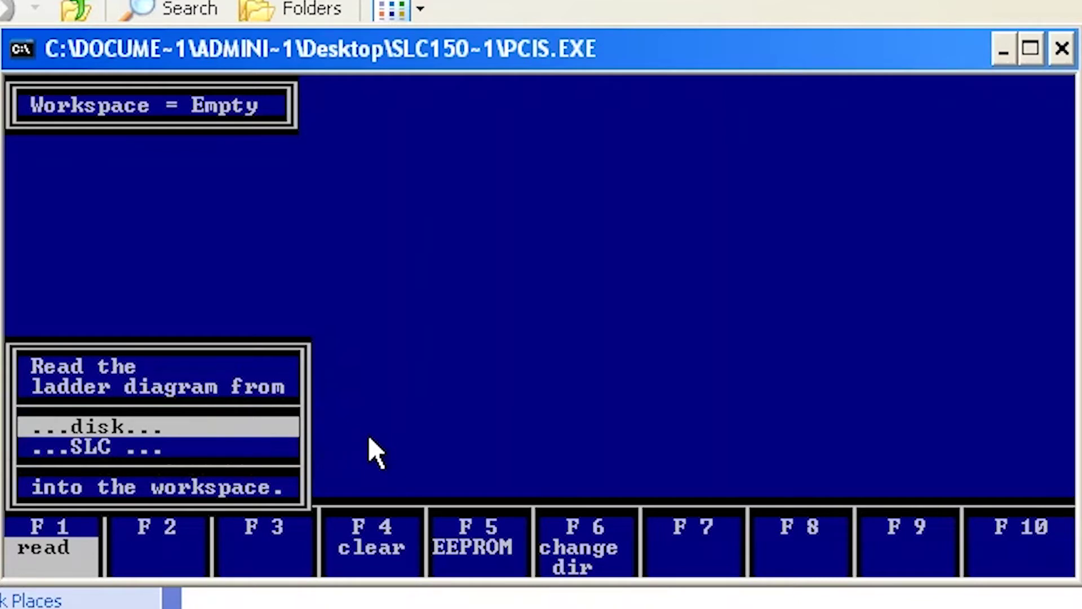
key("Return")
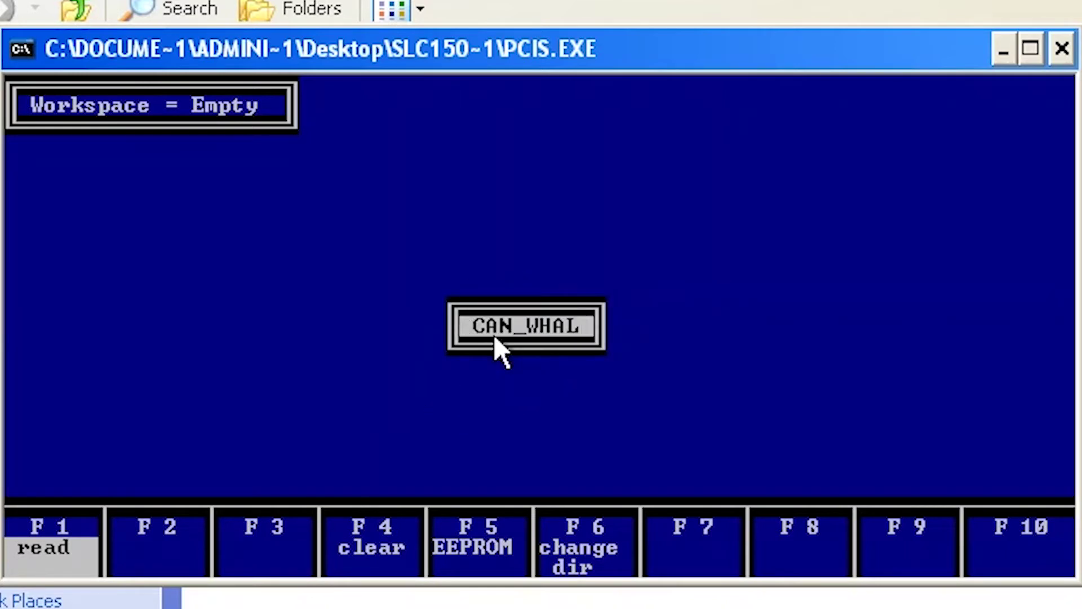
left_click_drag(618, 48, 732, 397)
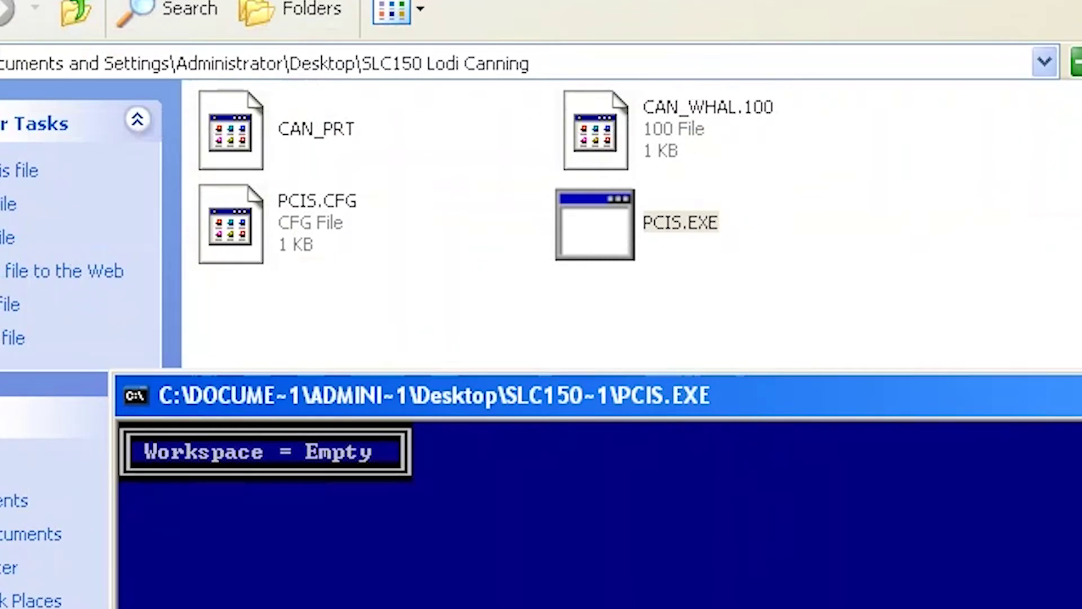
left_click_drag(764, 418, 712, 308)
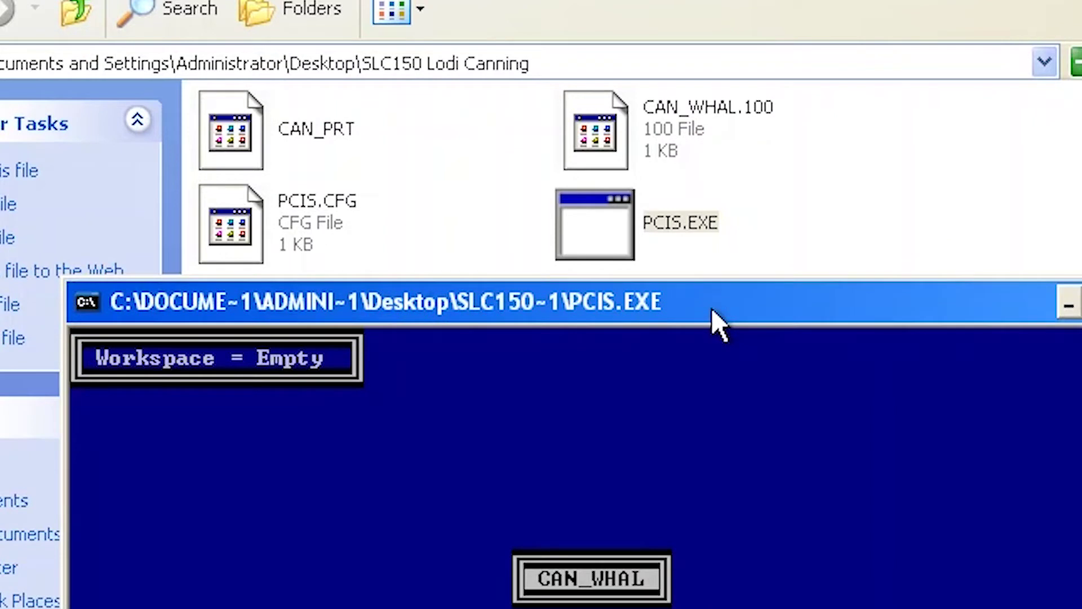
key("Return")
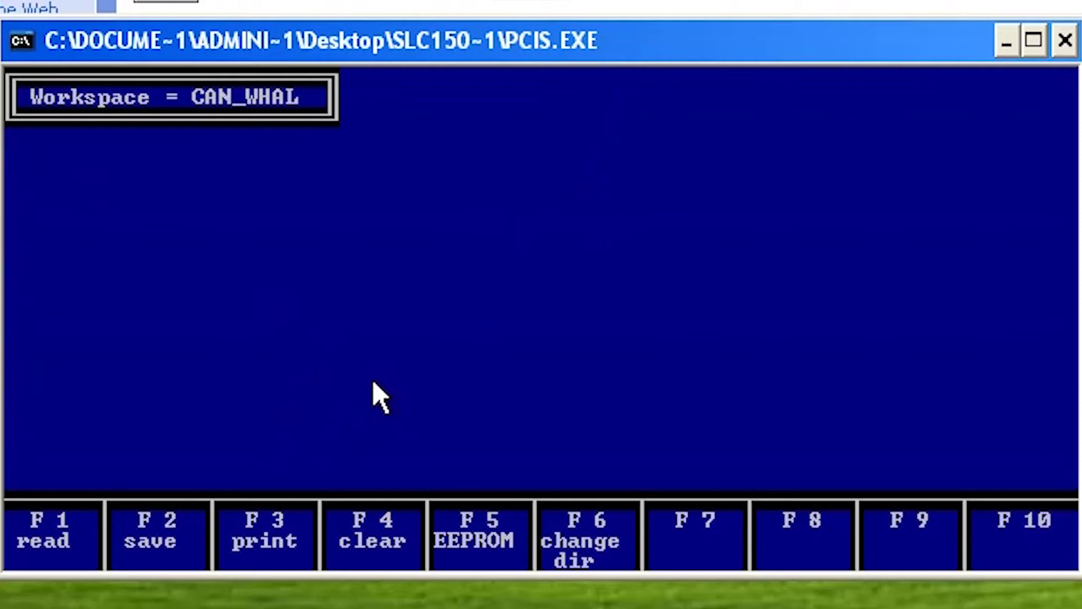
Step: Set up a printout of the ladder diagram from rung 1 to 37 with the cross reference table and standard width
key("F3")
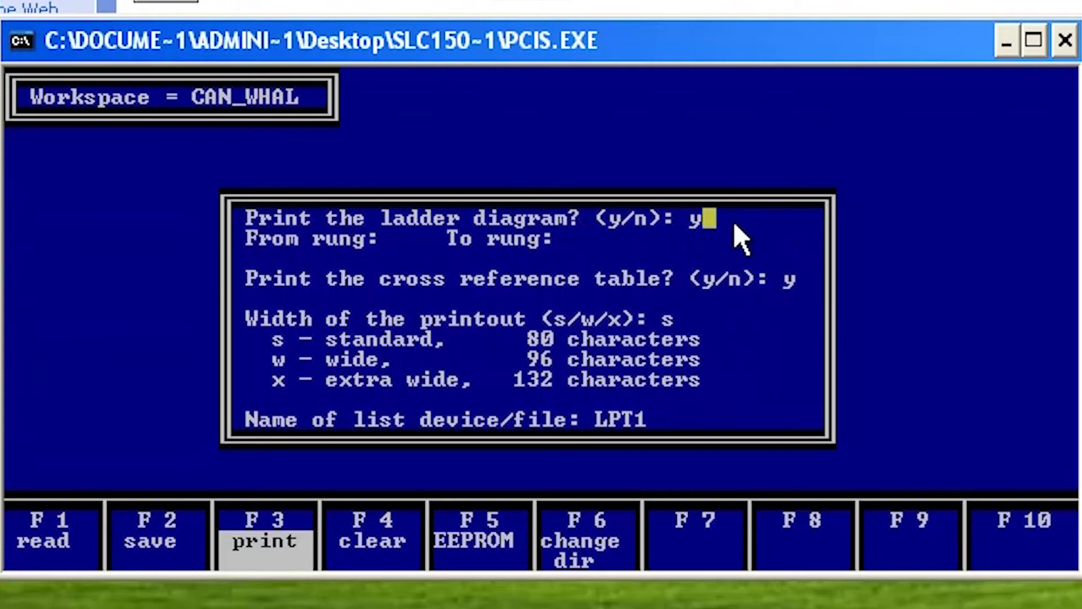
key("Return")
type("1")
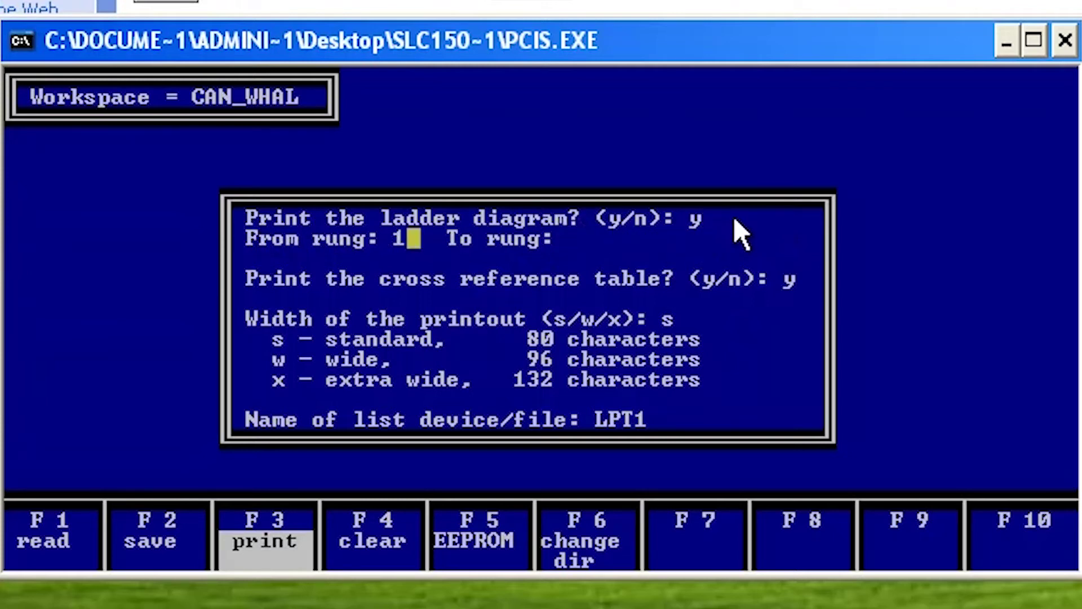
key("Return")
type("37")
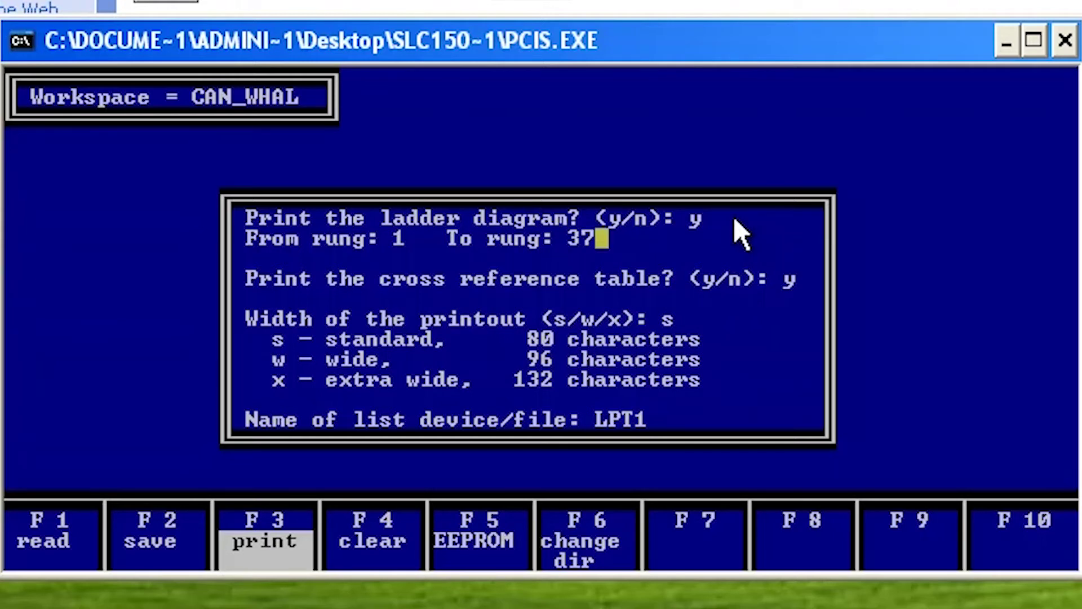
key("Return")
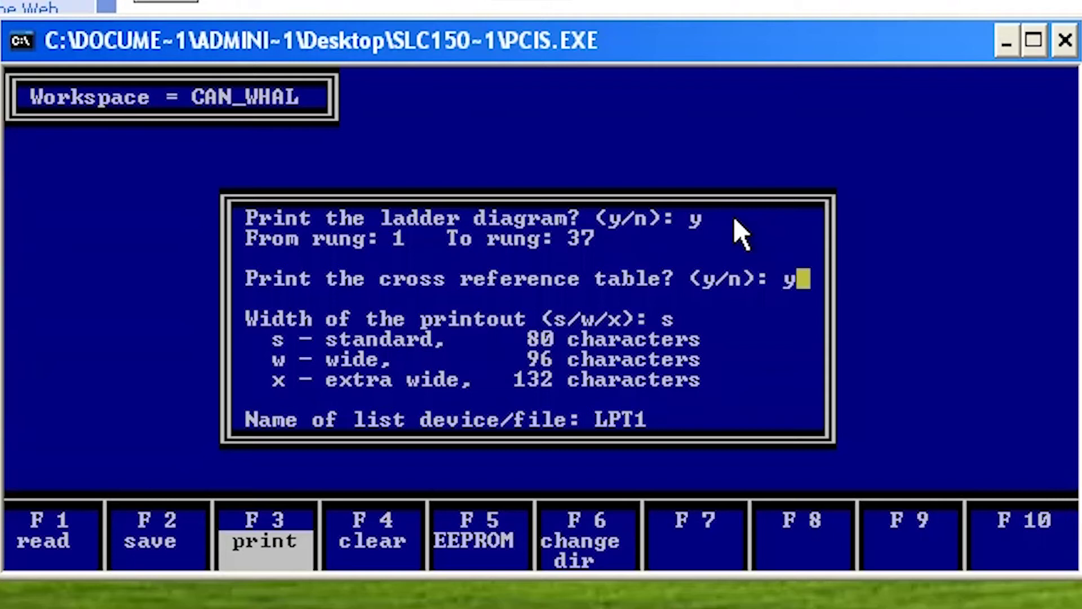
key("Return")
Step: Replace the LPT1 list device with a file named CAN2 and print to it
key("BackSpace")
key("BackSpace")
key("BackSpace")
key("BackSpace")
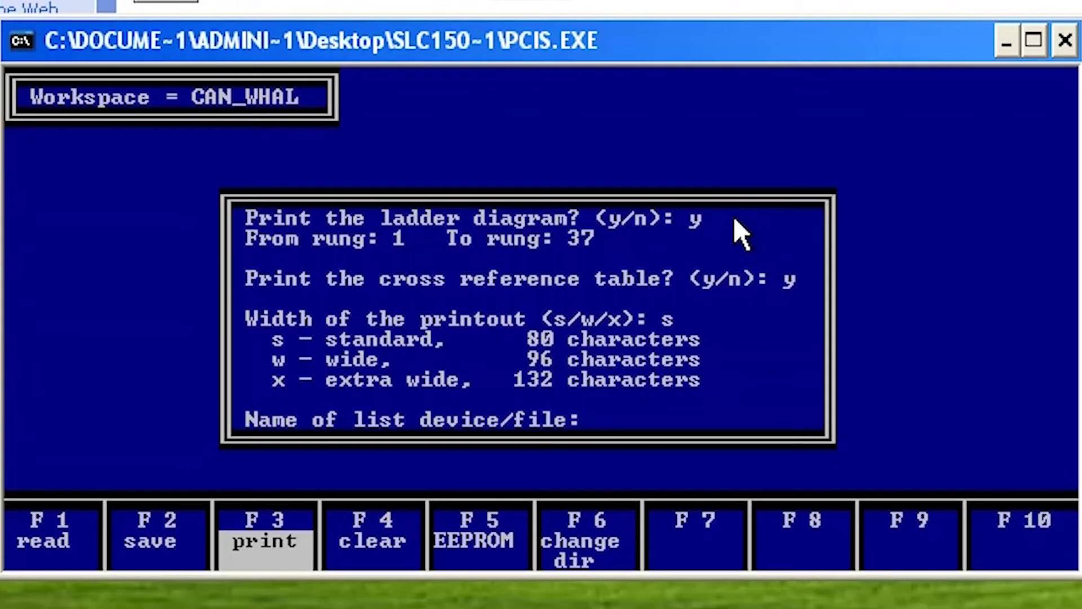
type("CAN_WHAL")
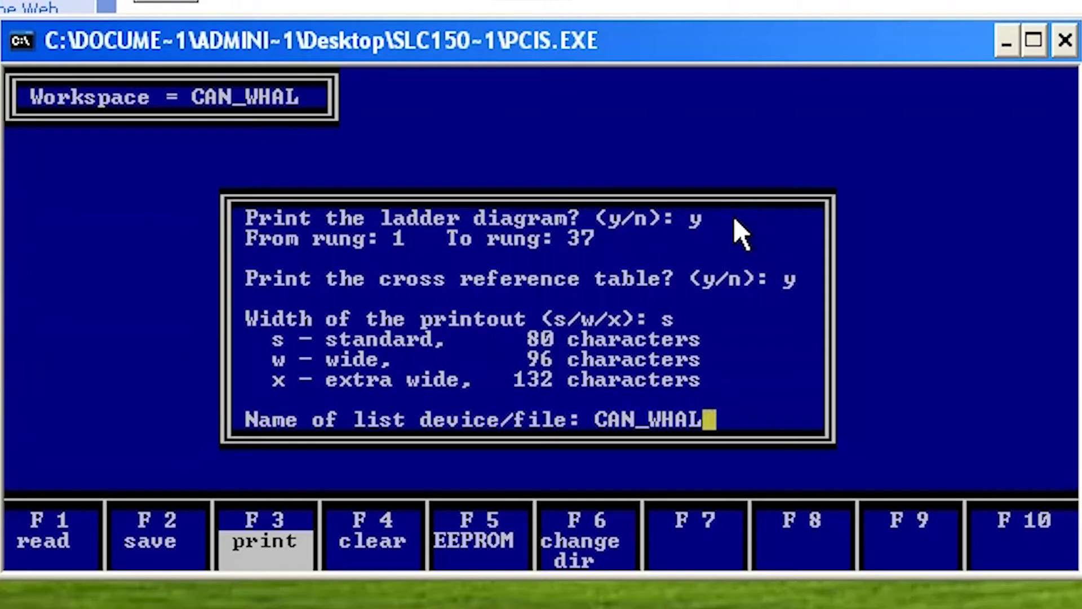
key("BackSpace")
key("BackSpace")
key("BackSpace")
key("BackSpace")
key("BackSpace")
type("2")
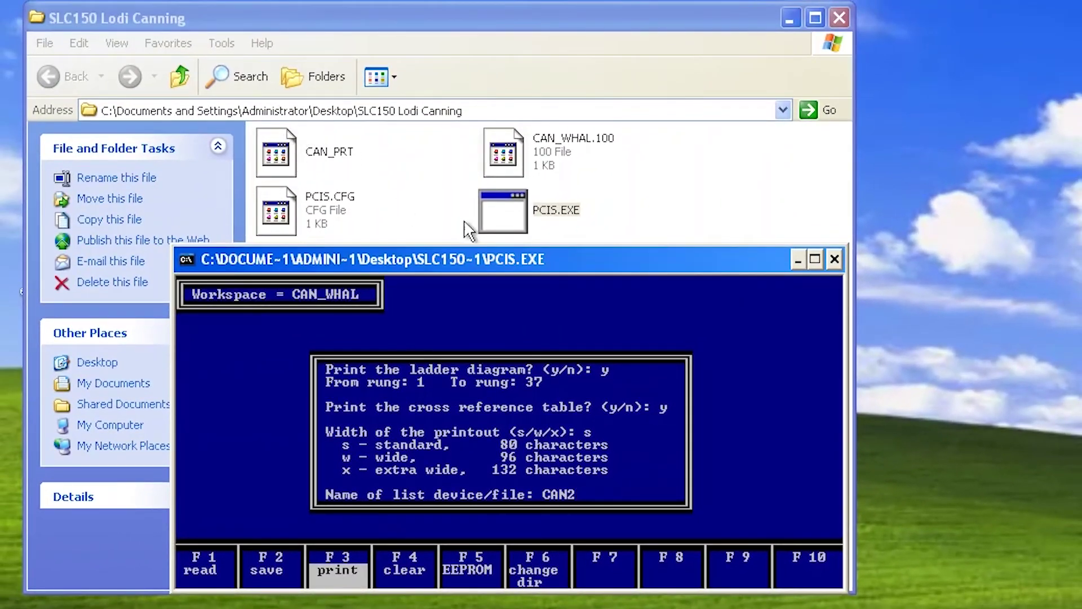
key("Return")
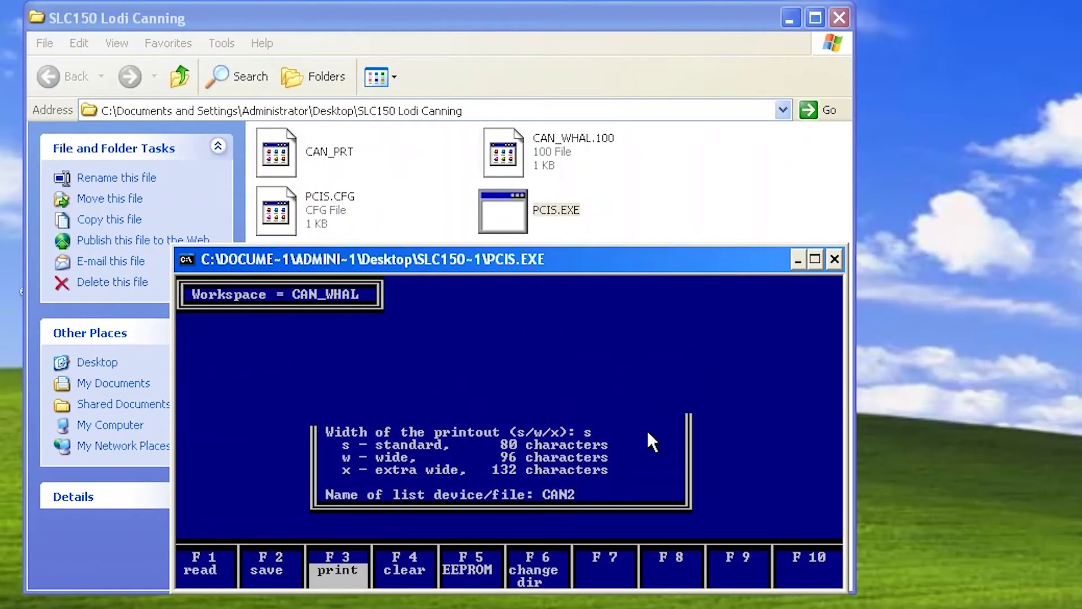
Step: Uncover the folder's file list and compare the CAN2 printout file with the existing CAN_PRT file by selecting each
left_click_drag(568, 258, 588, 362)
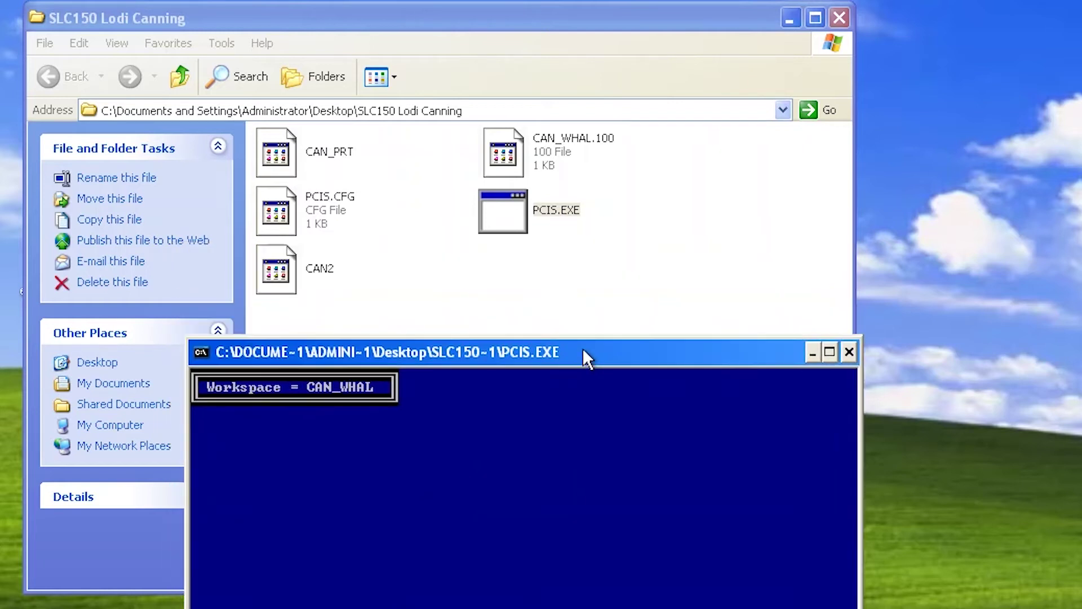
left_click(287, 262)
left_click(282, 155)
left_click(282, 257)
left_click(283, 150)
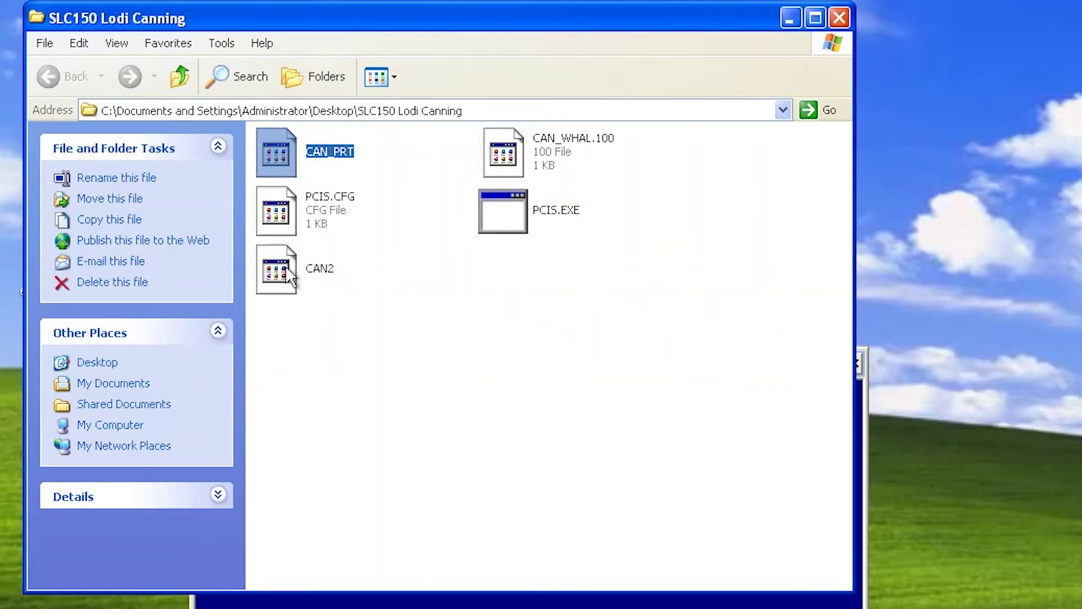